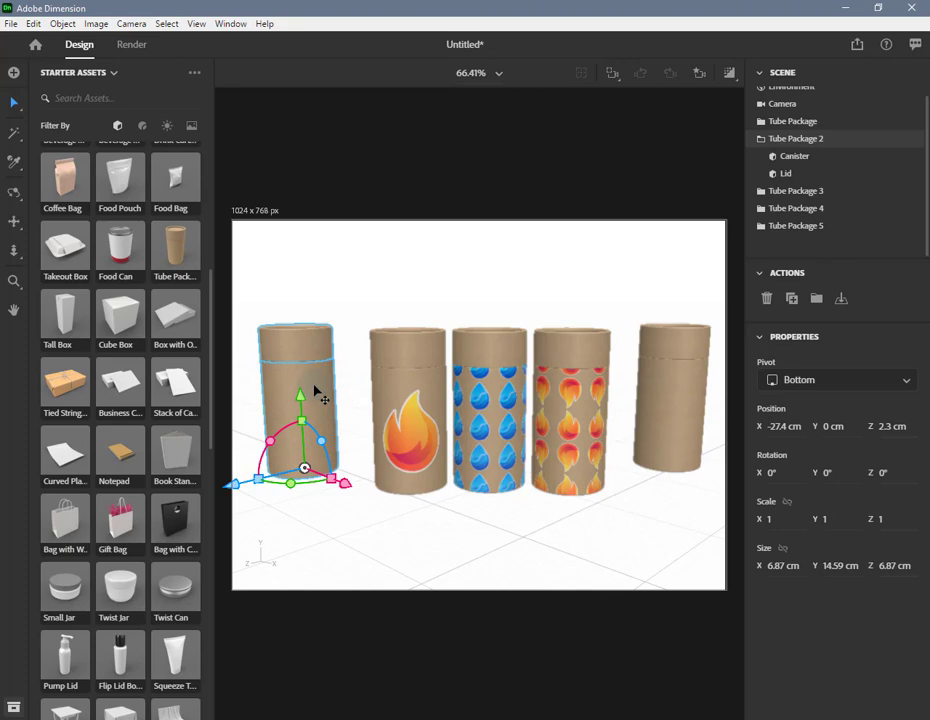
Open the leftmost tube's canister material and set its Glow to 13% and Metallic to 16%.
double_click(314, 391)
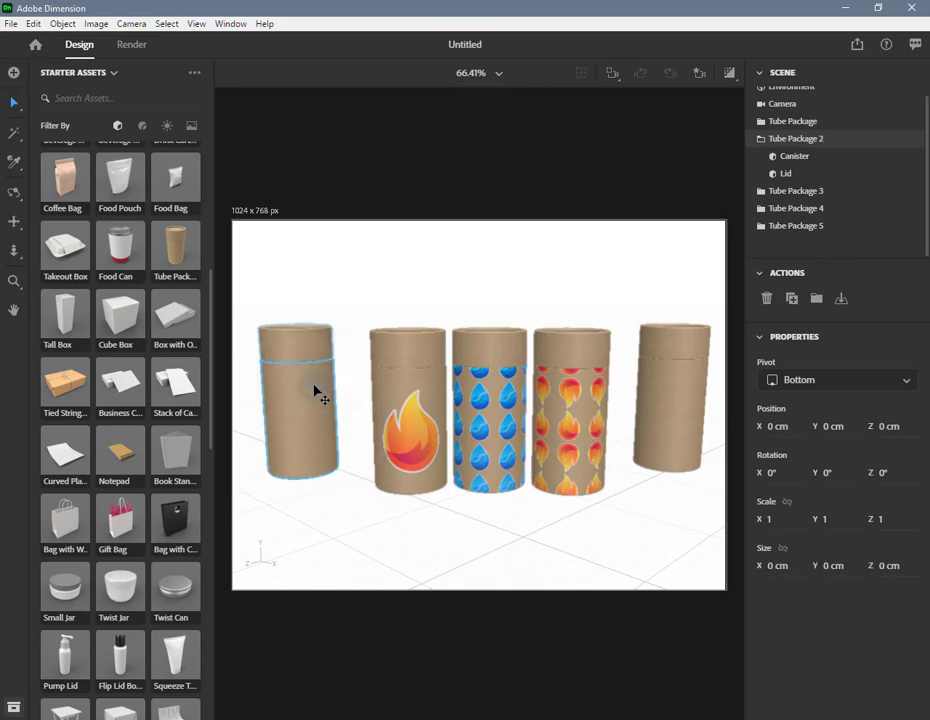
double_click(314, 391)
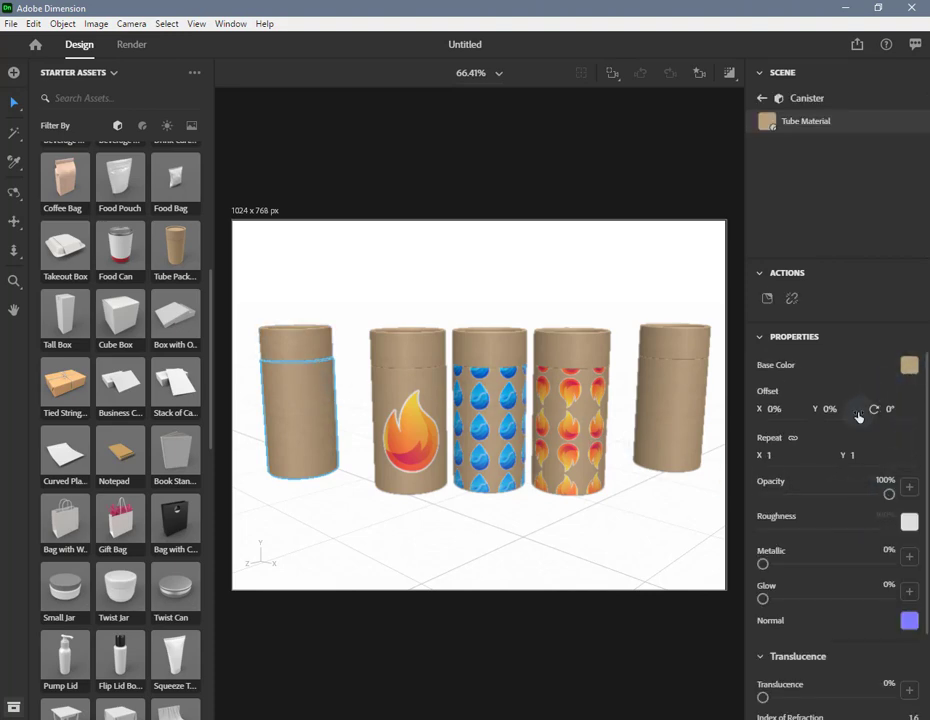
scroll(795, 560, "down", 2)
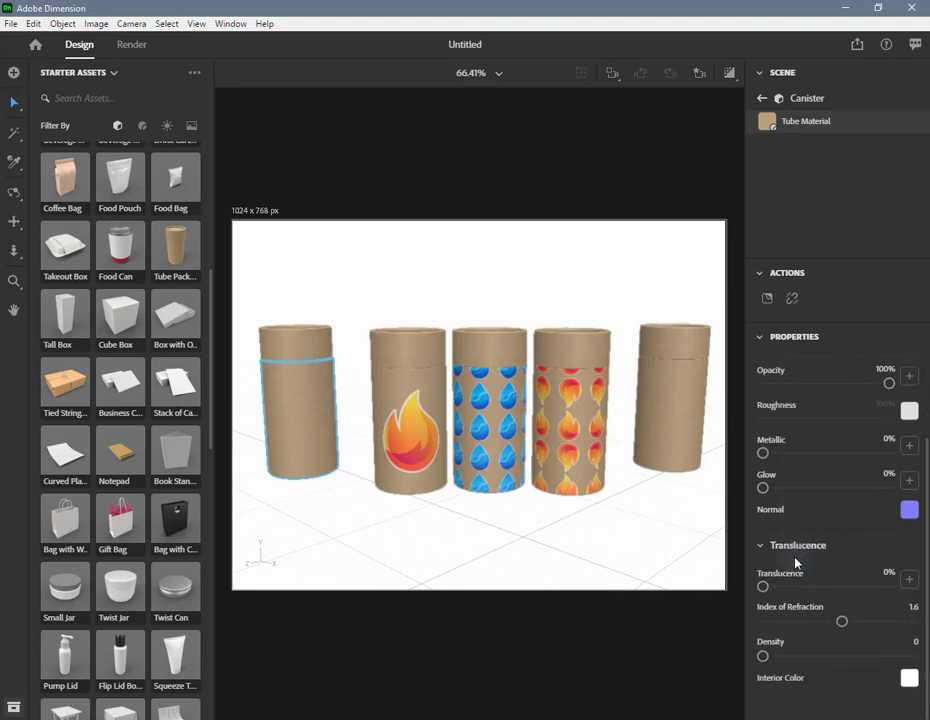
scroll(803, 572, "up", 1)
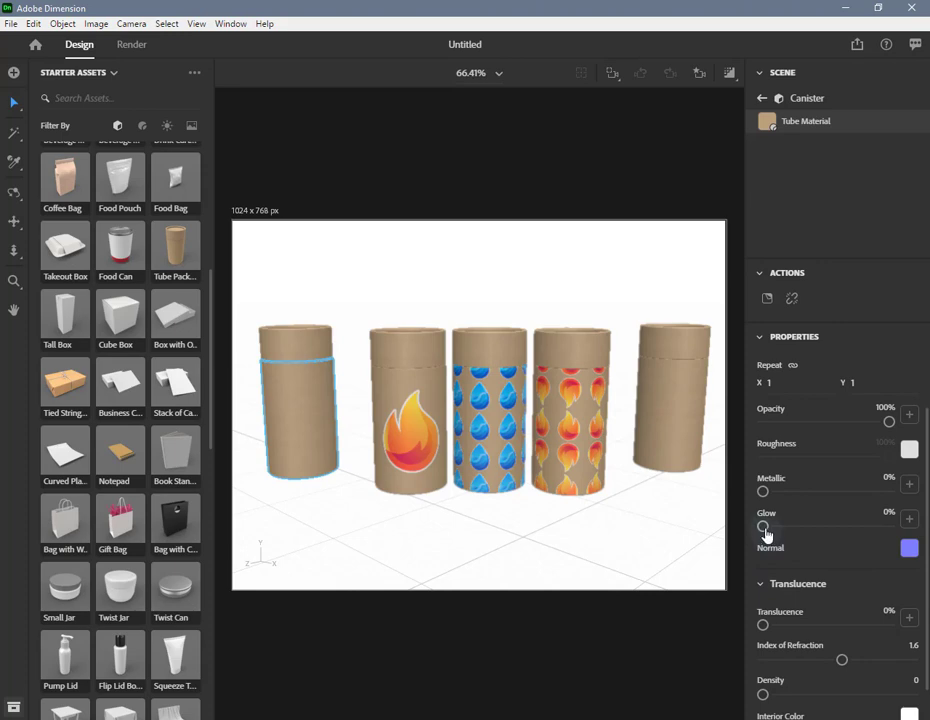
left_click_drag(771, 529, 783, 498)
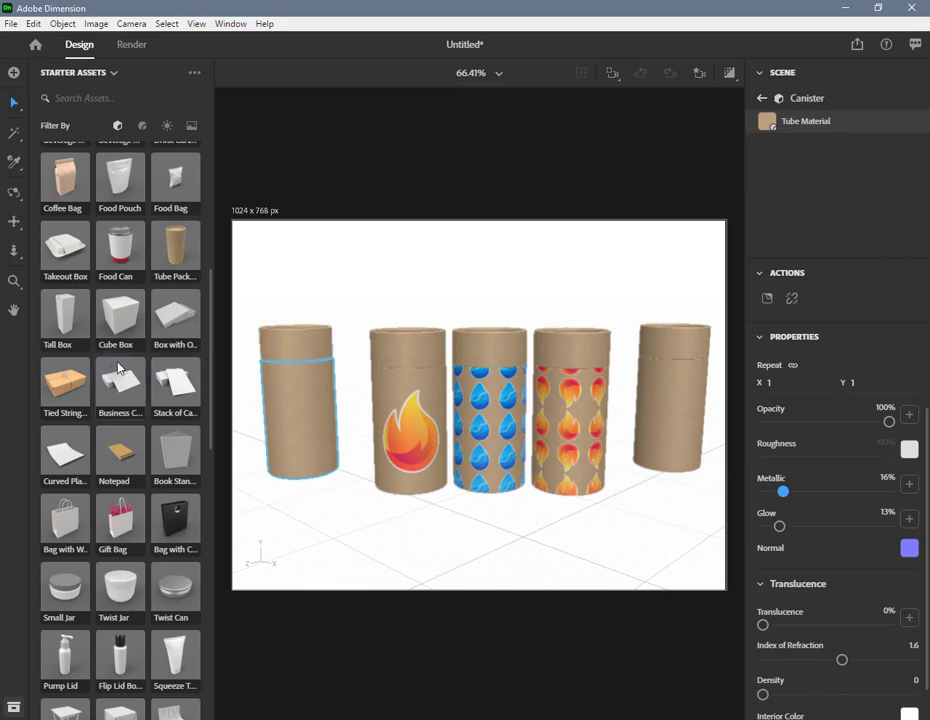
Browse the starter materials and images, and review the file import options.
scroll(119, 368, "up", 3)
scroll(118, 368, "up", 3)
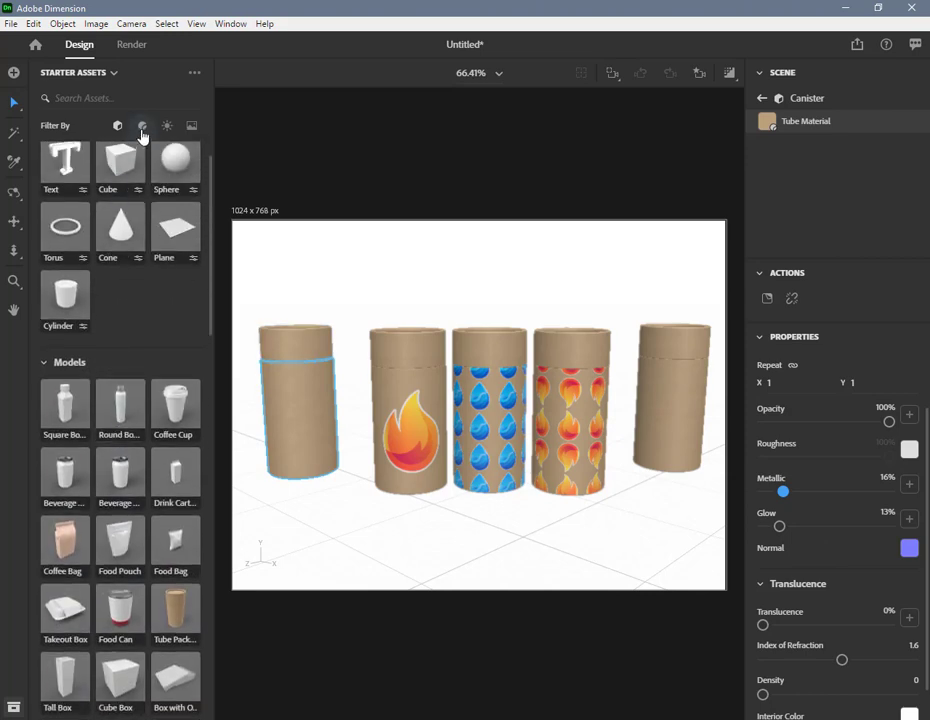
left_click(142, 127)
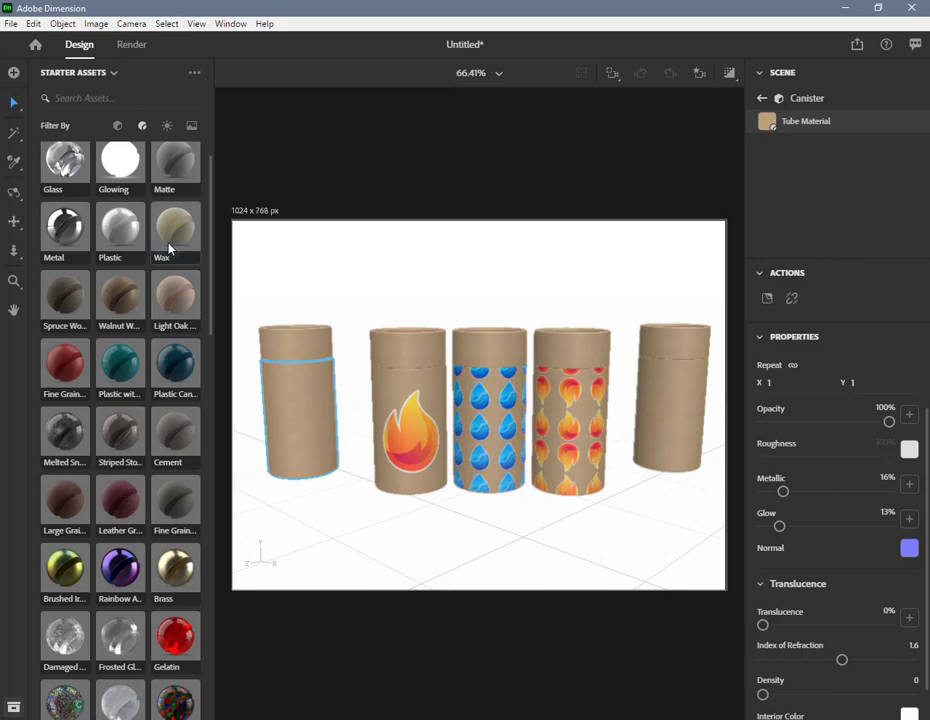
left_click(191, 127)
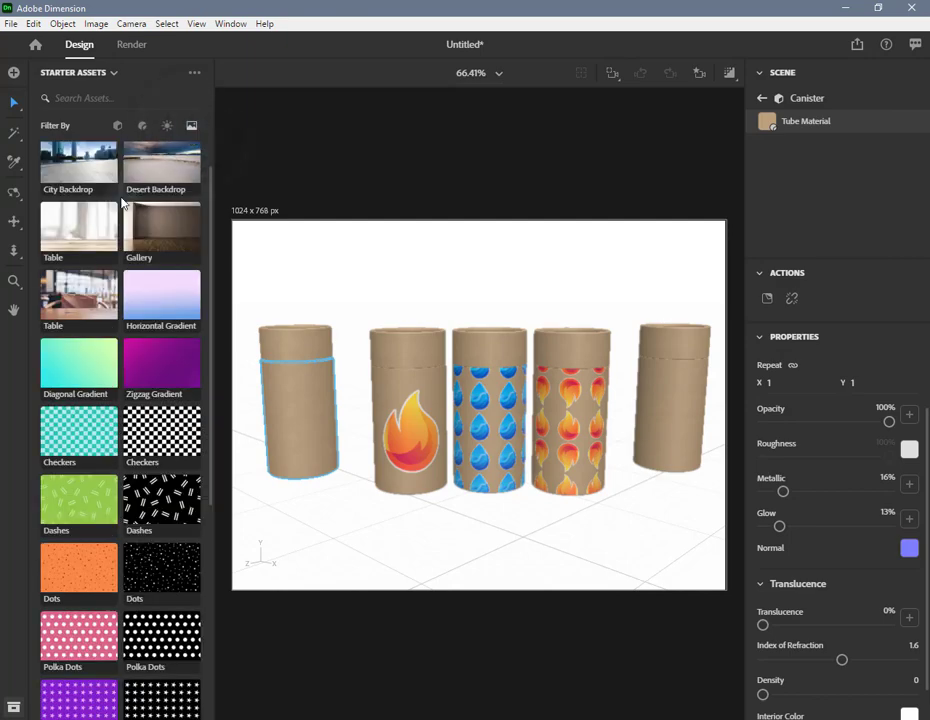
left_click(9, 24)
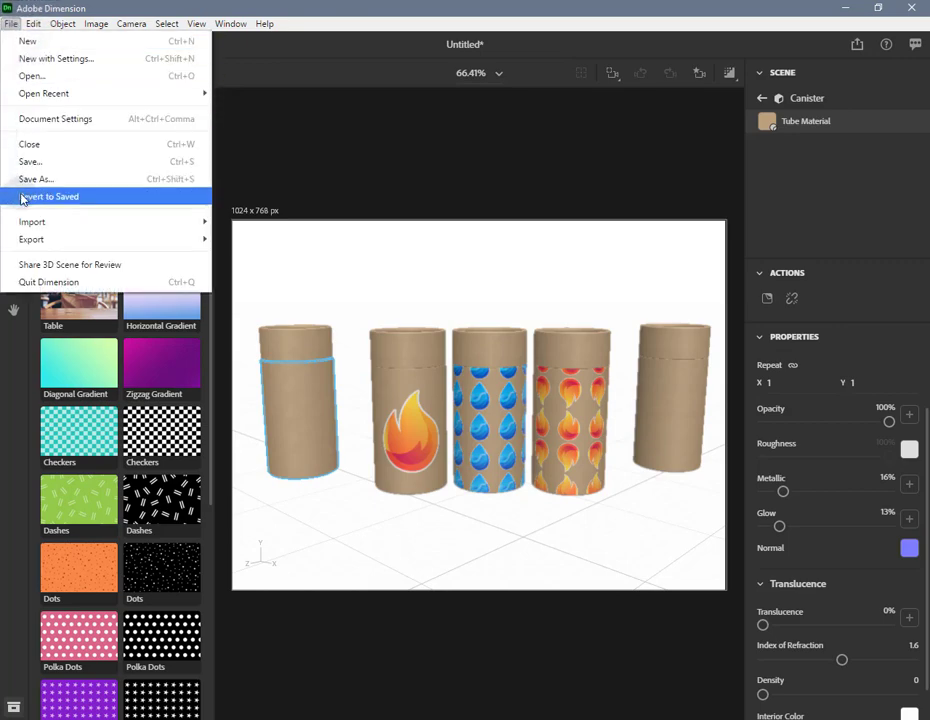
mouse_move(174, 228)
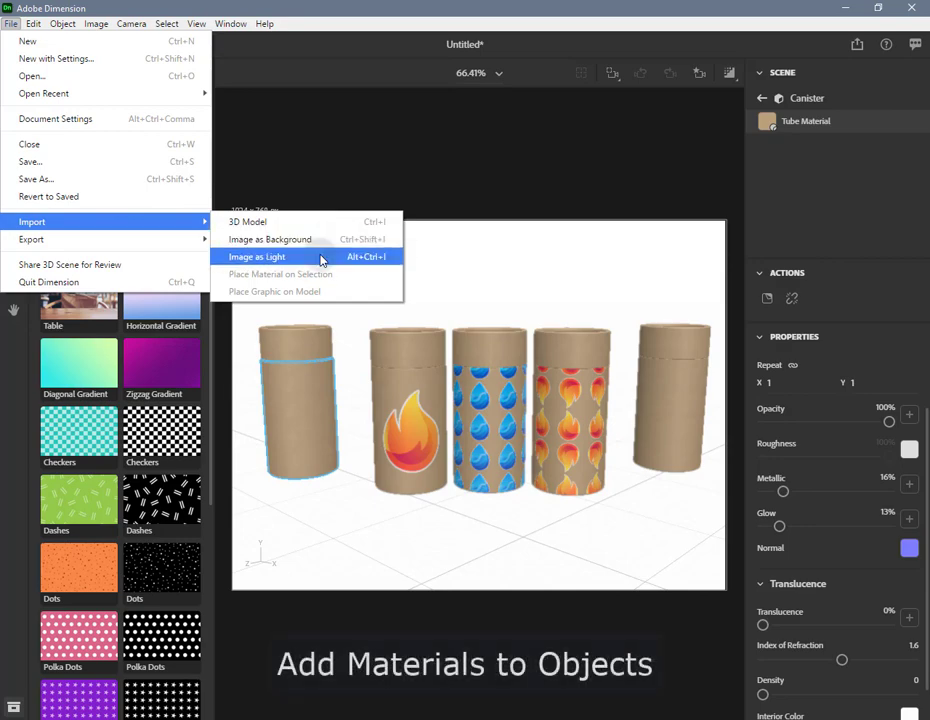
left_click(469, 270)
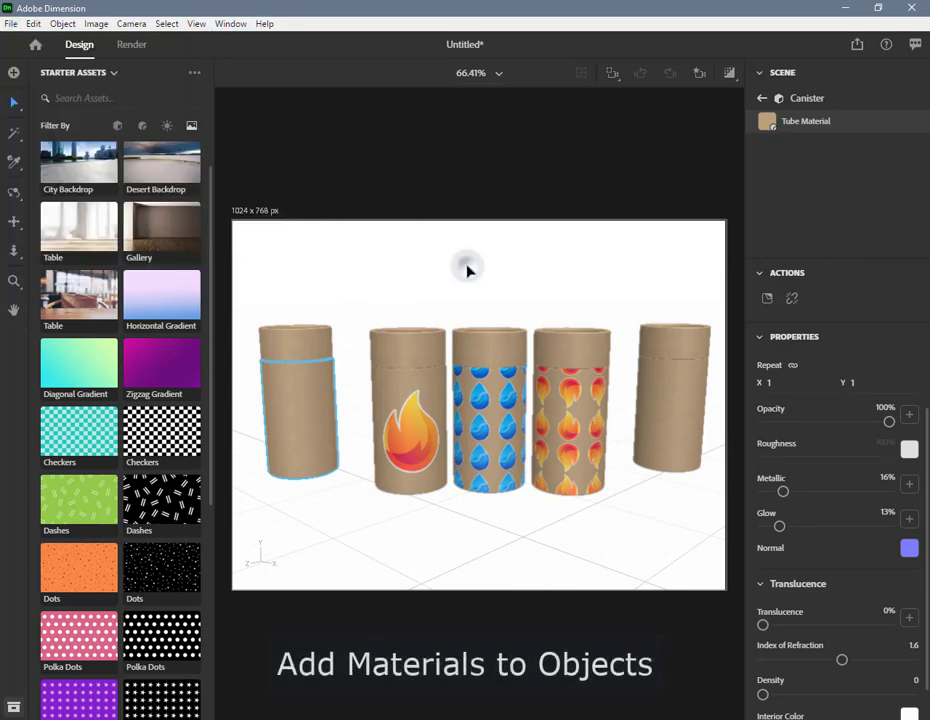
Apply the Rainbow Anodized Metal starter material to the leftmost tube package.
left_click(303, 410)
left_click(142, 126)
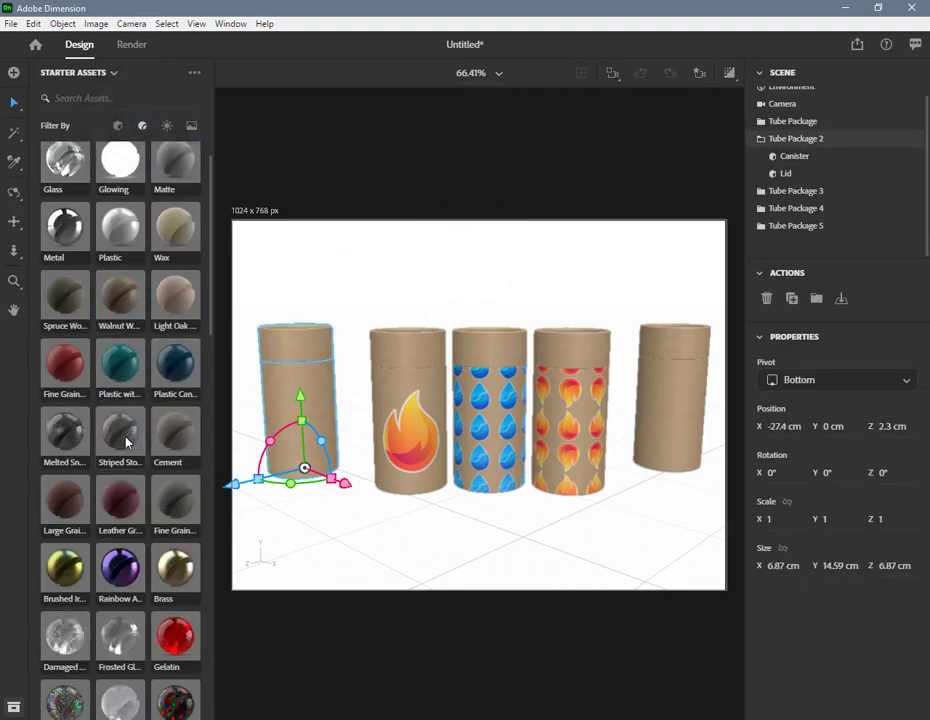
left_click_drag(121, 574, 307, 416)
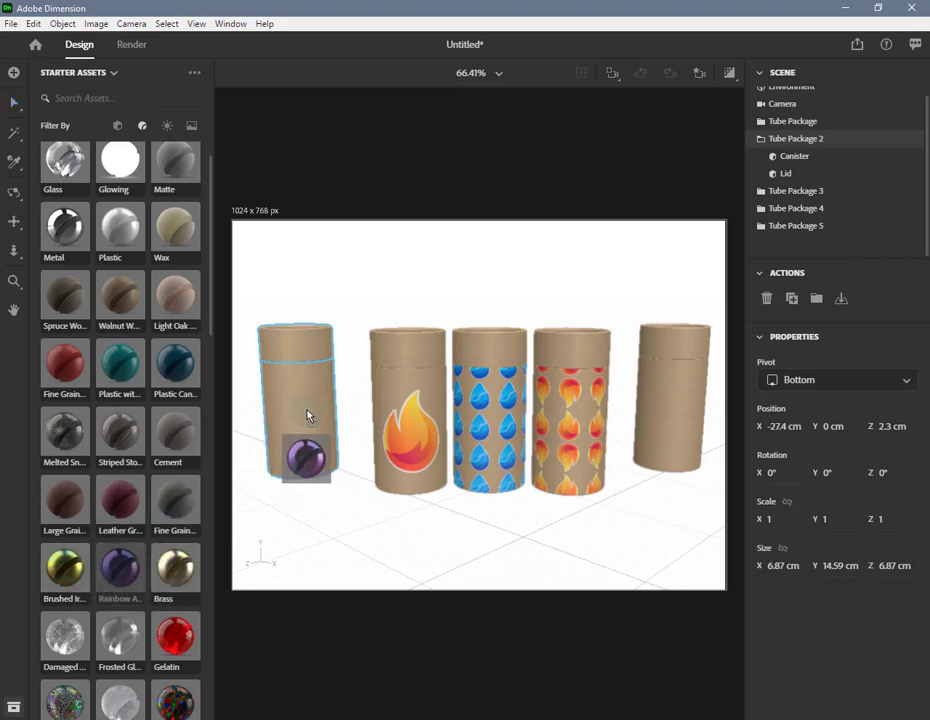
left_click_drag(307, 416, 307, 416)
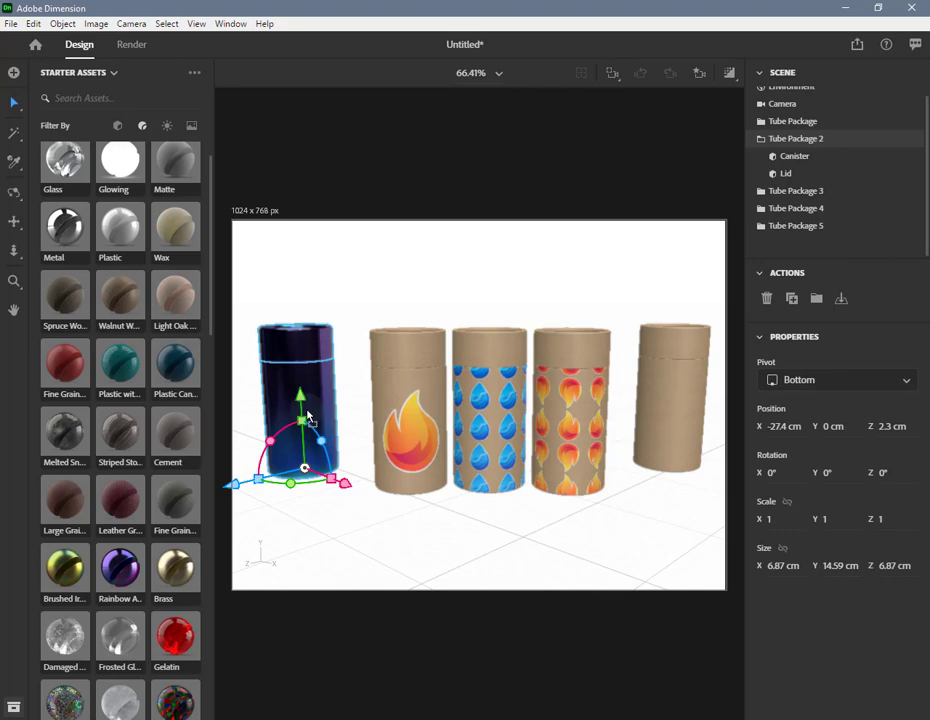
Set the X and Y repeat of the base color image on the leftmost tube's Rainbow Anodized Metal to 3.9.
left_click(313, 393)
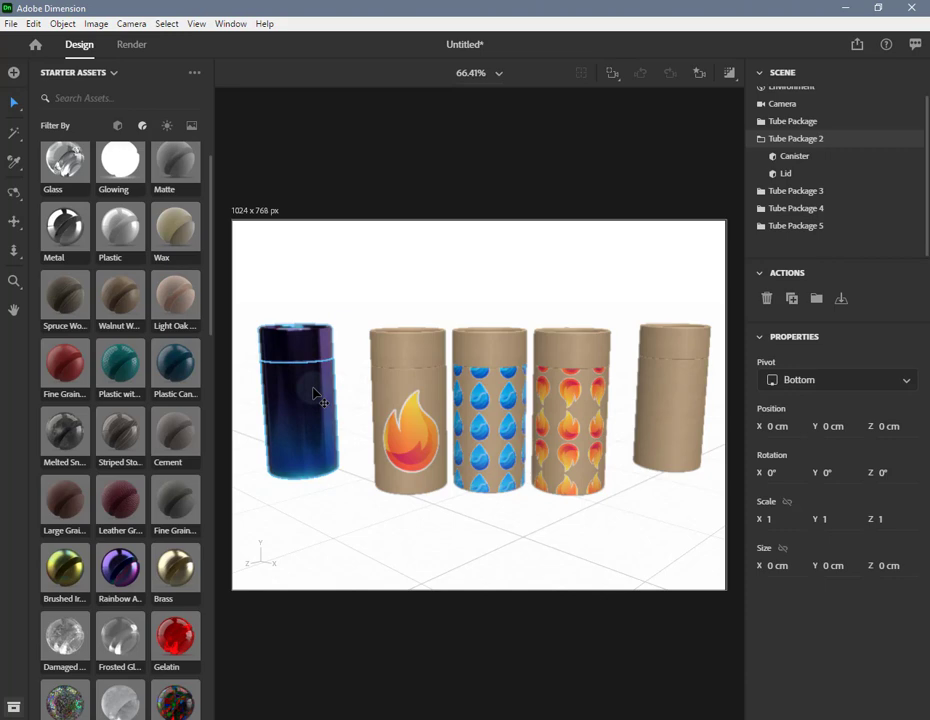
double_click(313, 393)
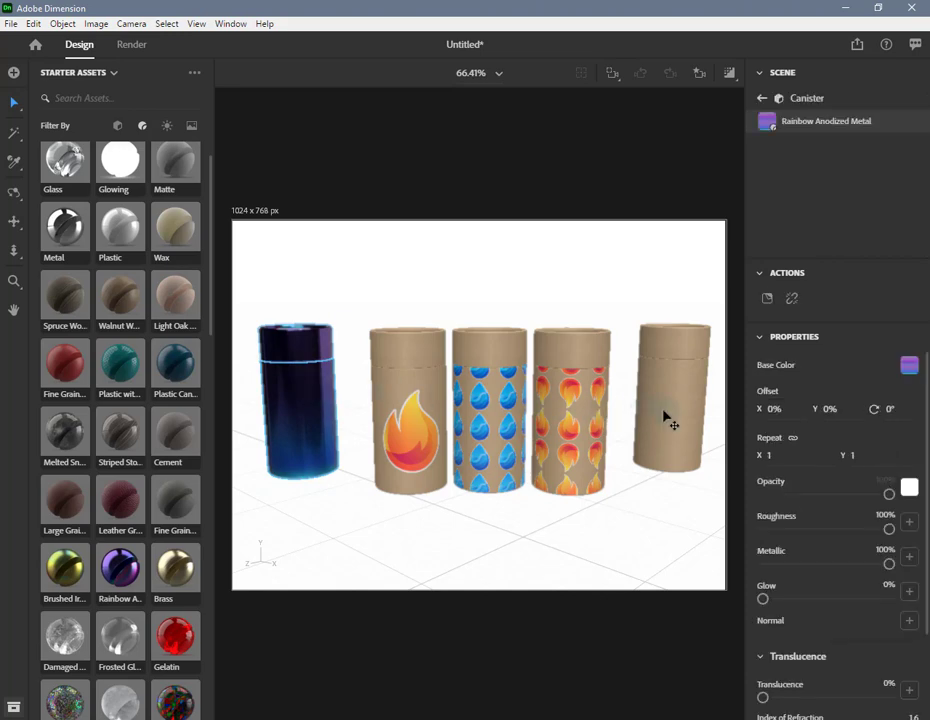
left_click(911, 375)
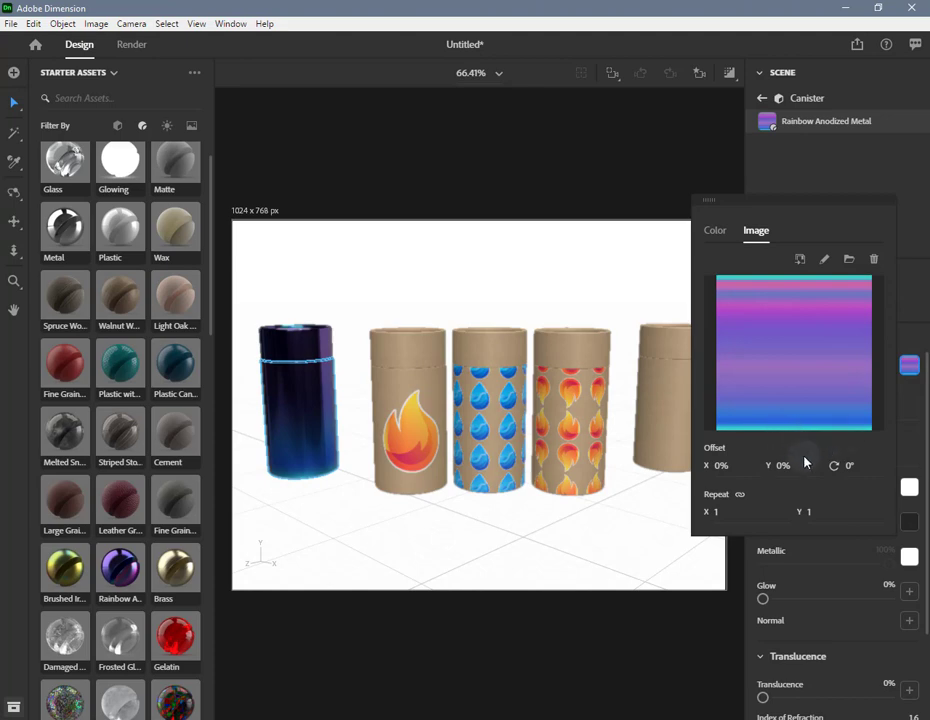
left_click_drag(715, 515, 744, 515)
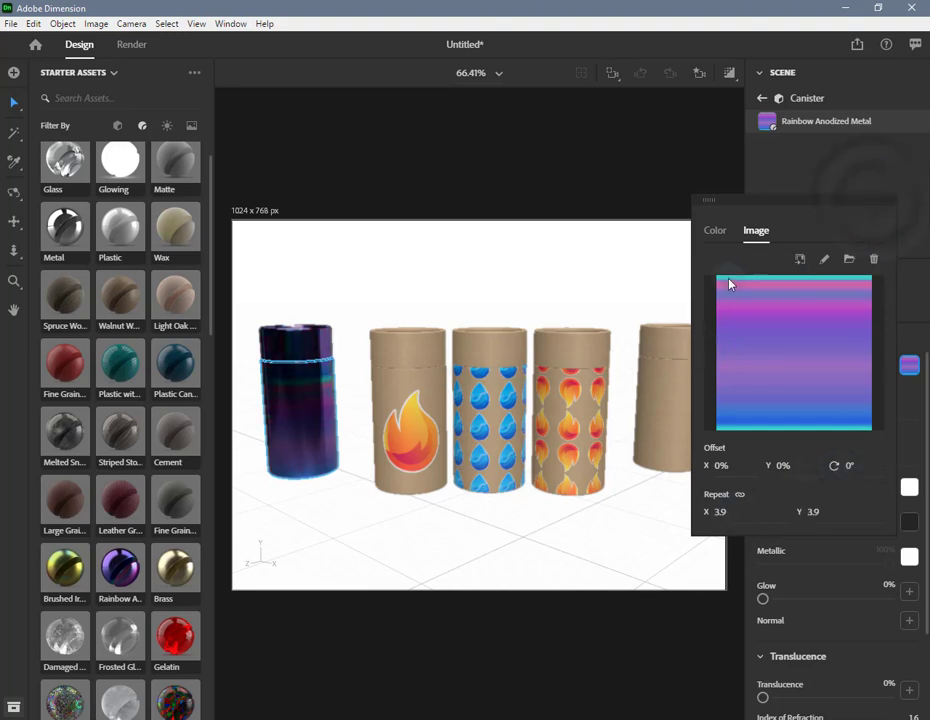
left_click(668, 275)
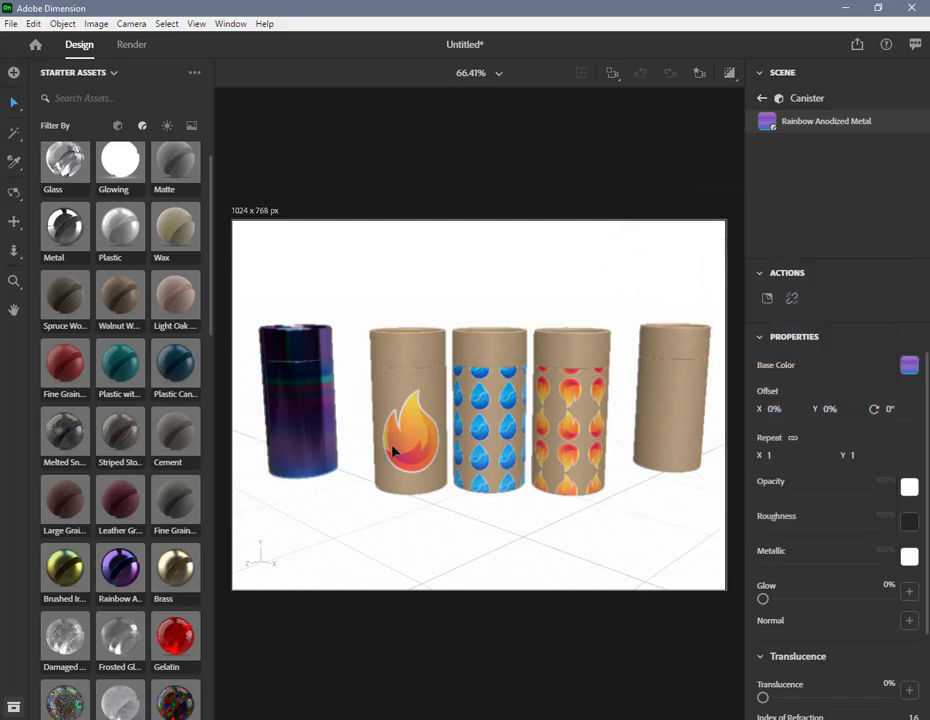
key("Escape")
Try to apply the large-grain starter material to the leftmost and rightmost tubes together.
left_click(306, 432)
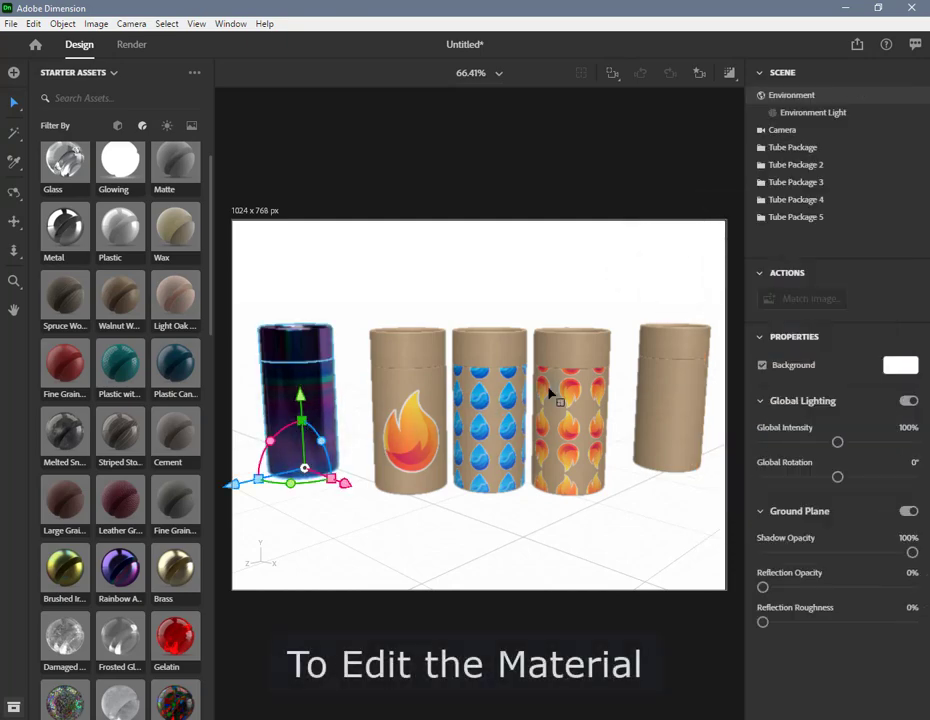
left_click(678, 395, "shift")
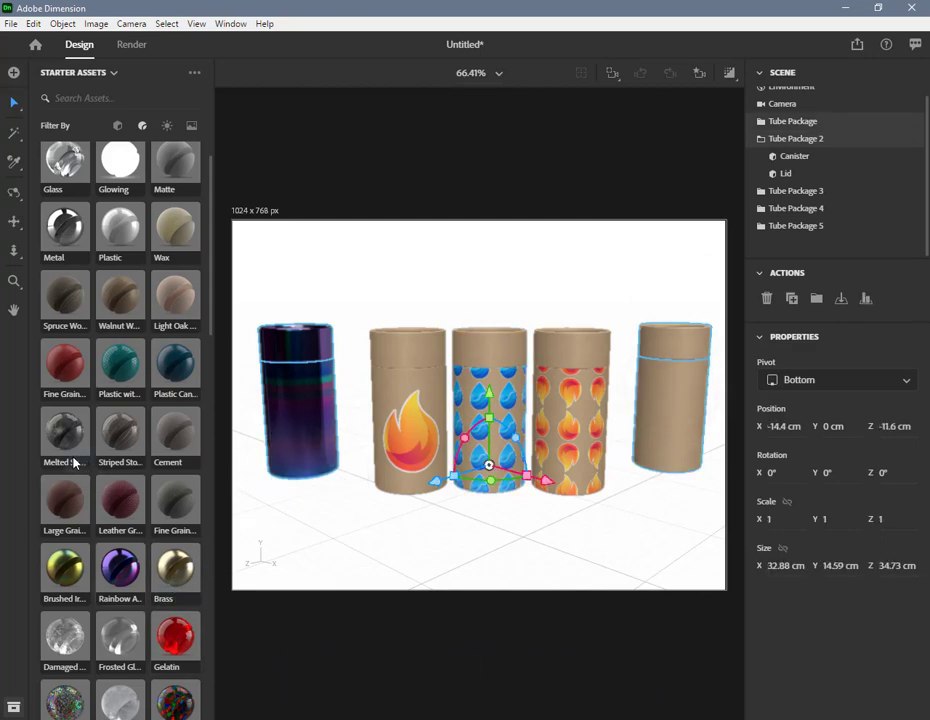
left_click_drag(68, 508, 300, 407)
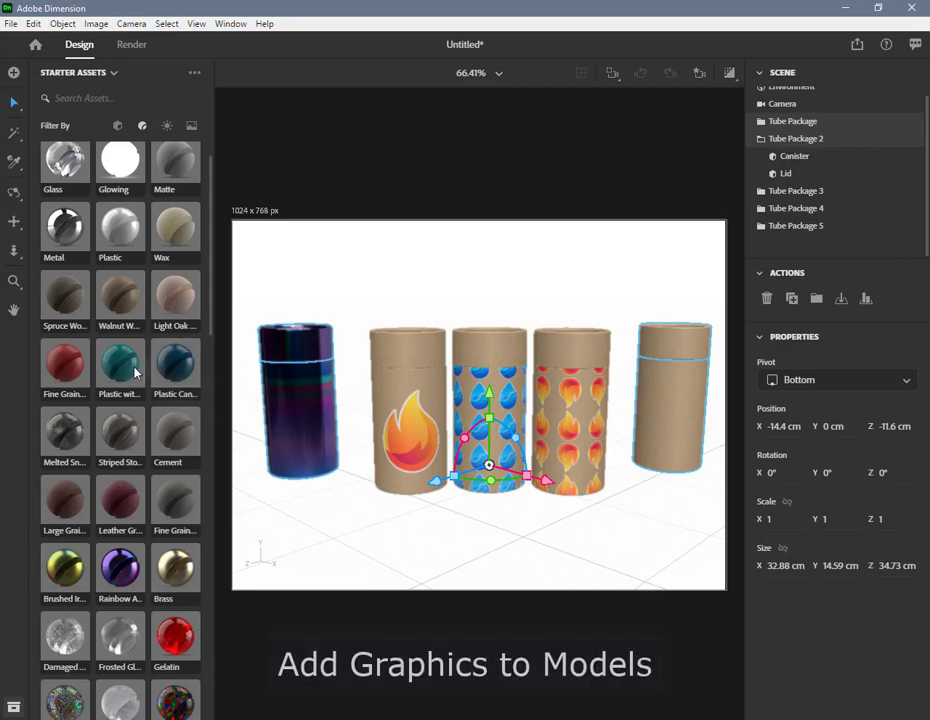
Place the darker Table starter image as a decal on the leftmost tube's canister.
left_click(192, 127)
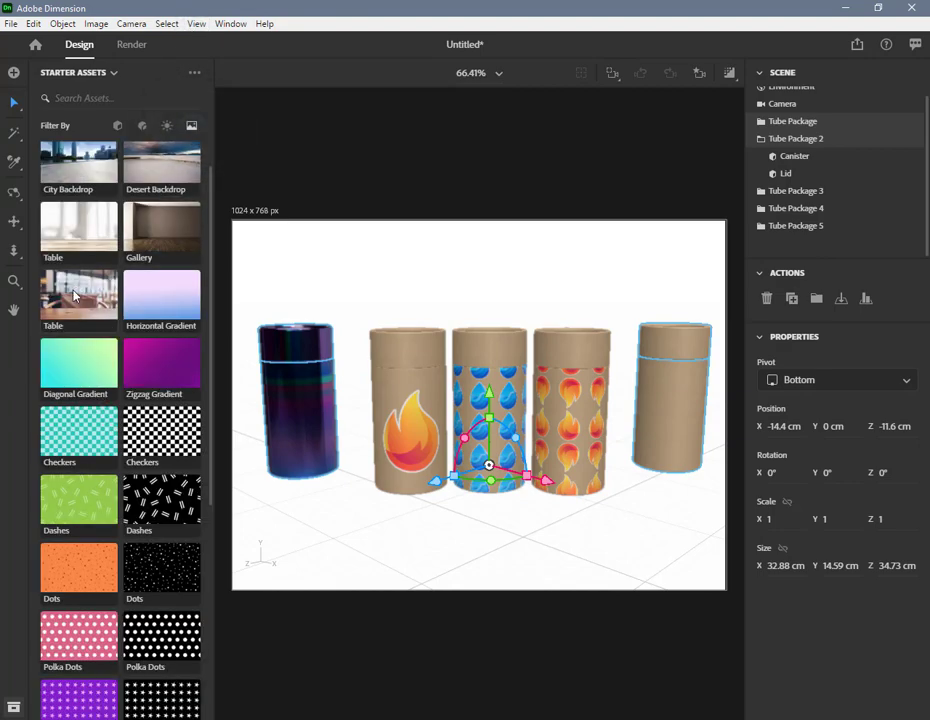
left_click_drag(74, 295, 305, 410)
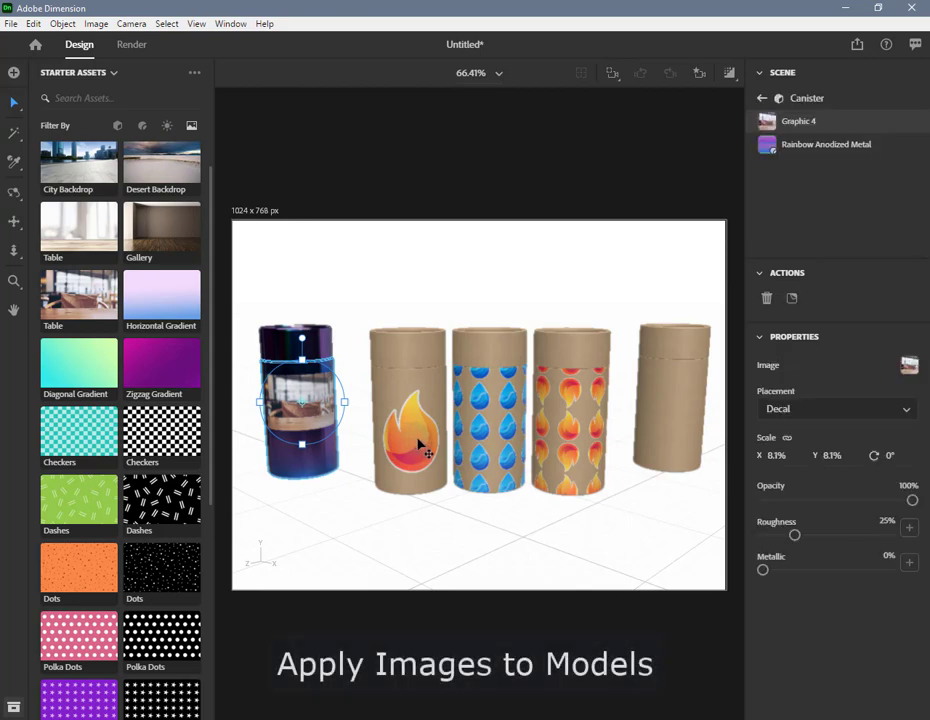
Reposition the flame decal slightly higher on its tube, rotated to -4° and scaled to about 8.6%.
left_click(417, 443)
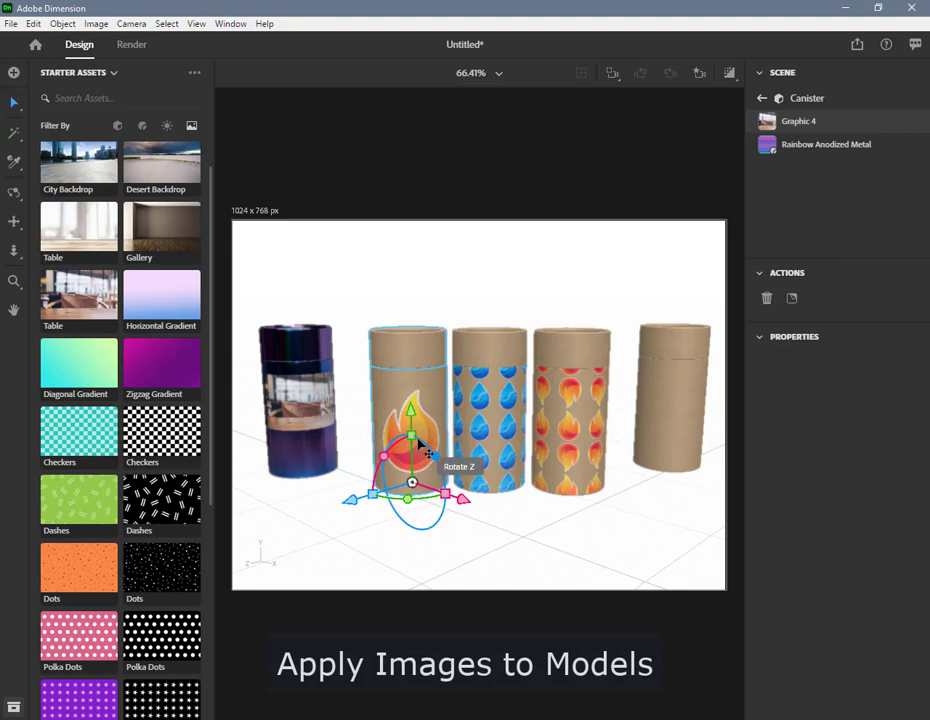
left_click(423, 435)
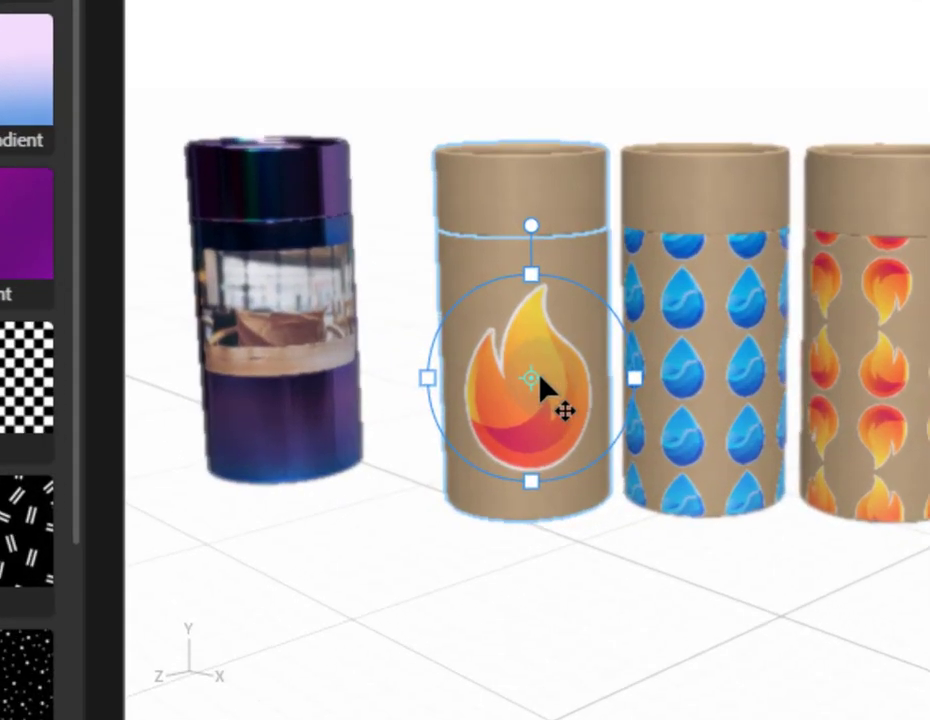
left_click_drag(534, 381, 528, 355)
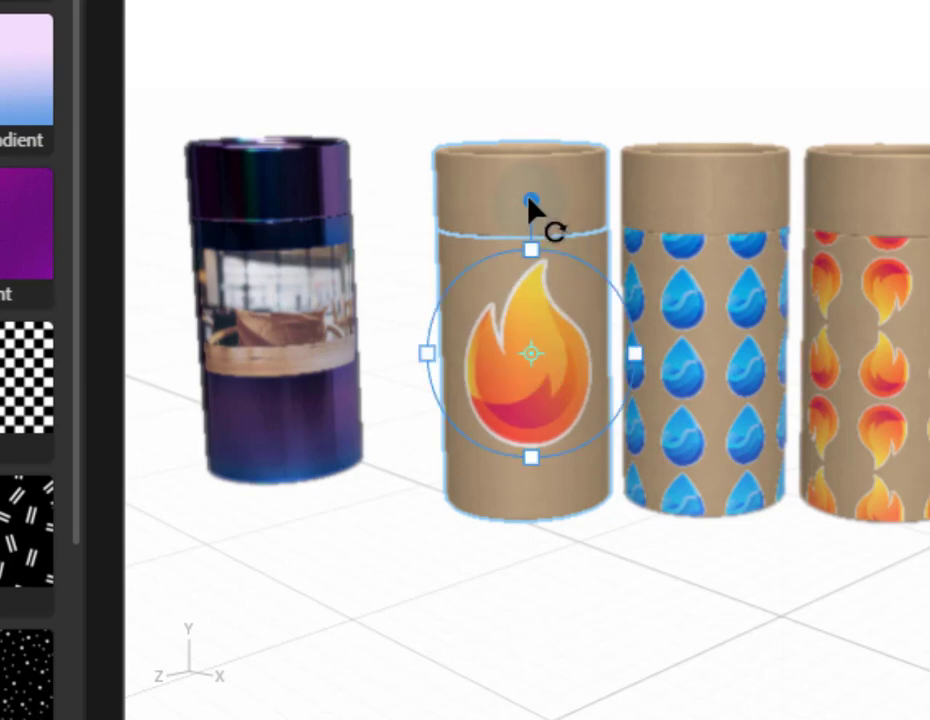
left_click_drag(531, 202, 644, 374)
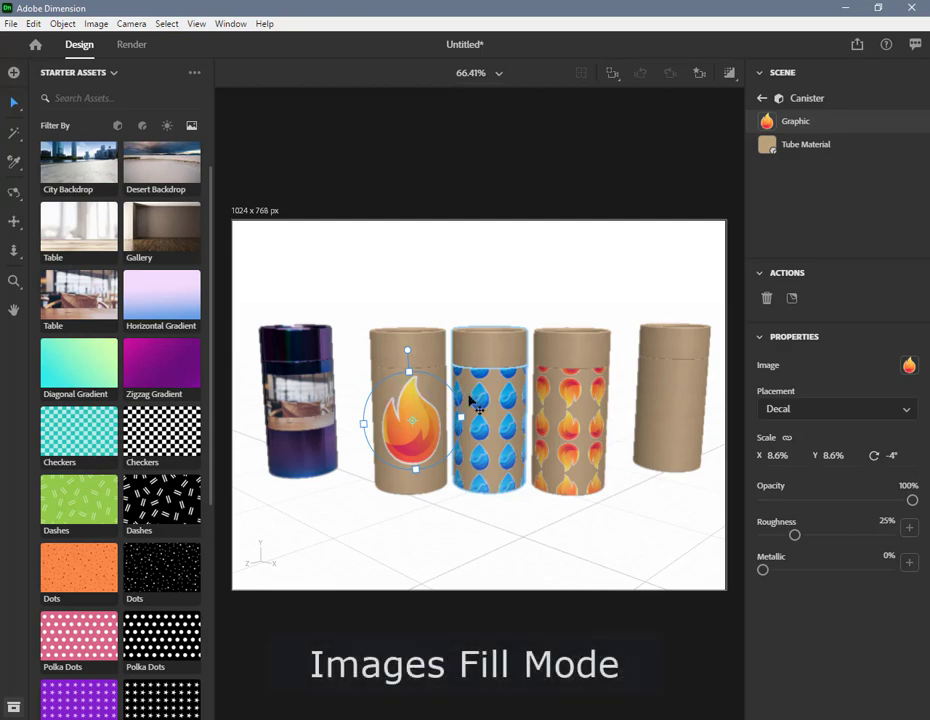
Examine the placement and fill mode options of the water-drop graphic on the middle tube's canister.
left_click(507, 414)
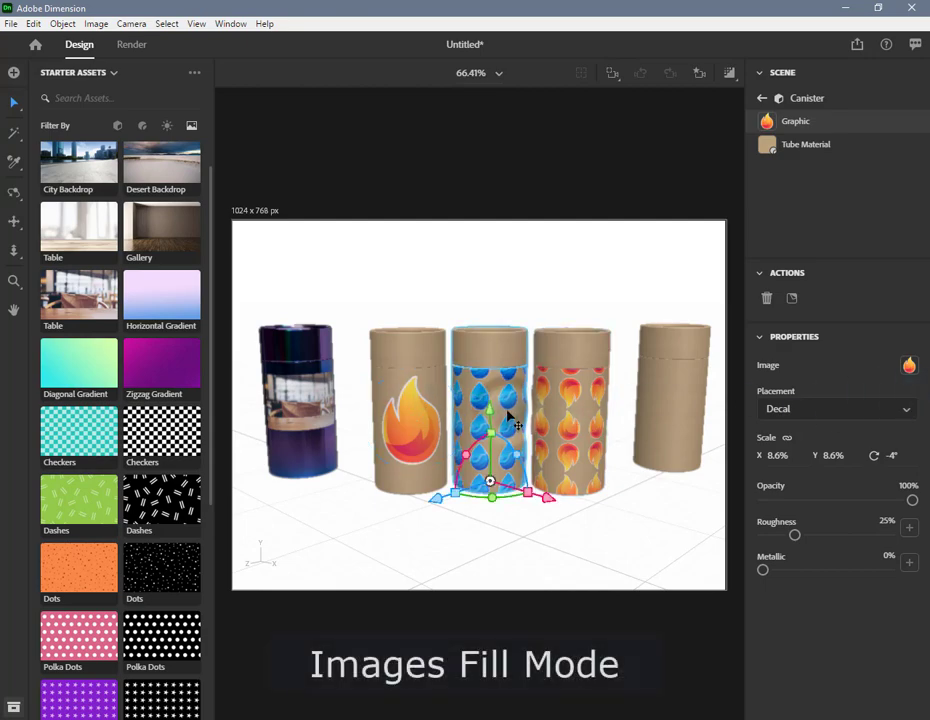
left_click(507, 414)
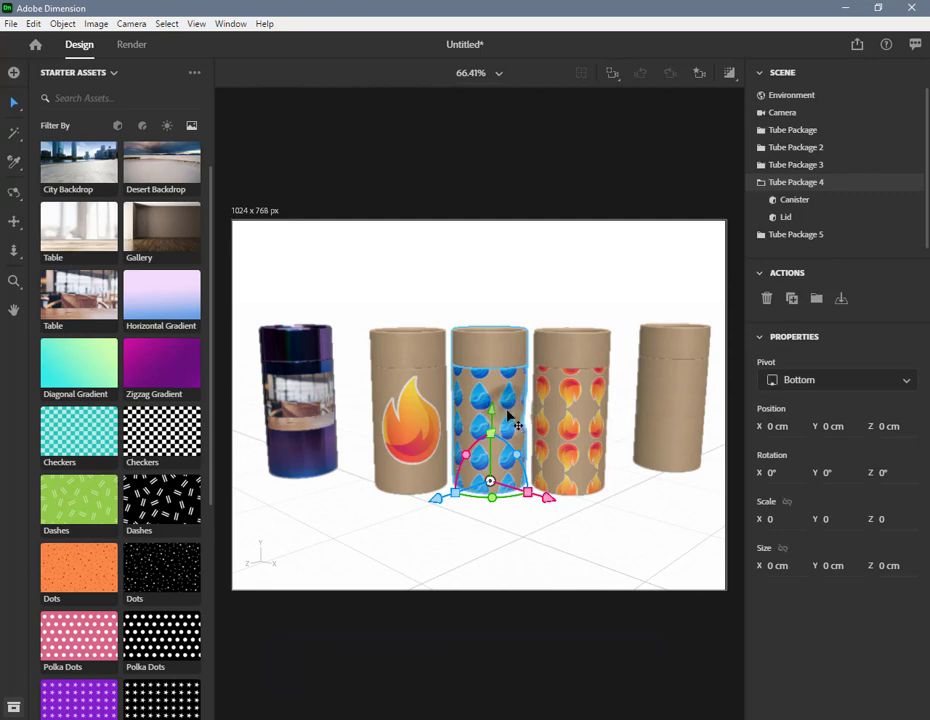
double_click(508, 414)
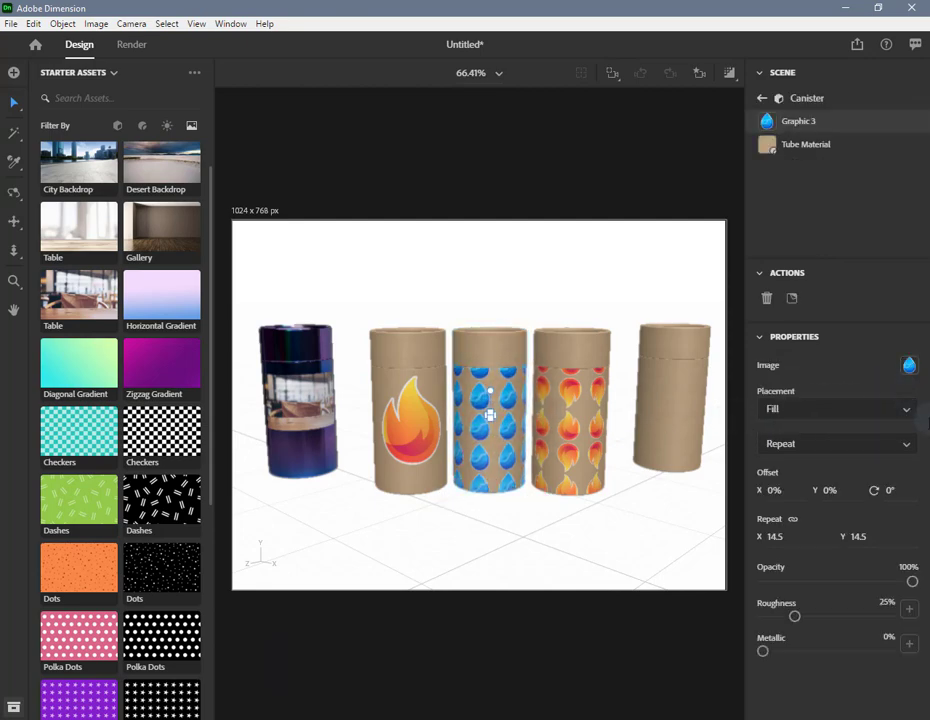
left_click(907, 413)
left_click(907, 413)
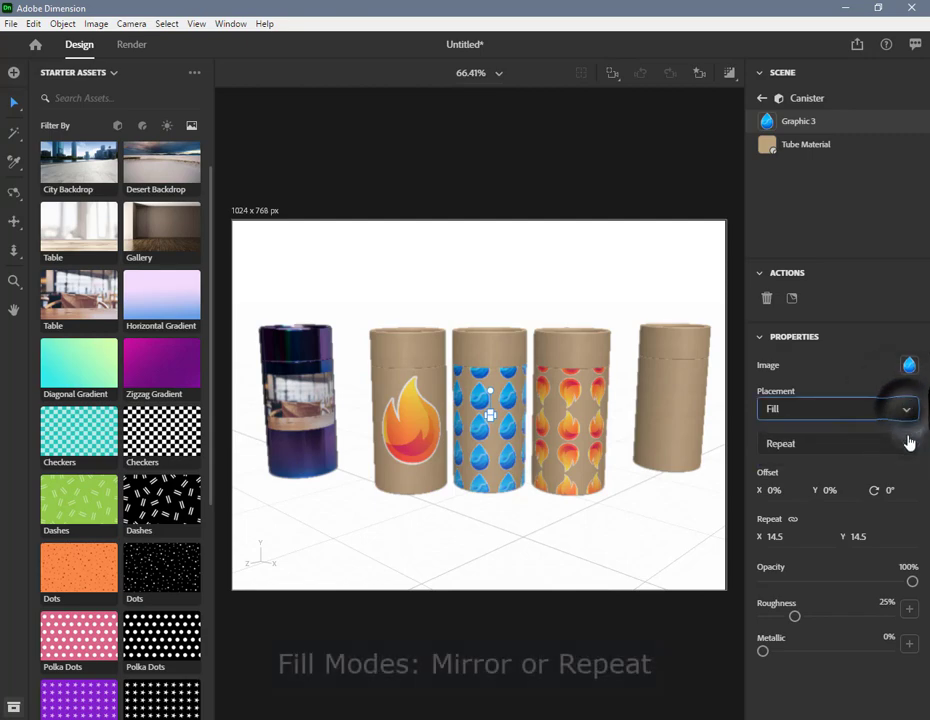
left_click(909, 444)
left_click(909, 446)
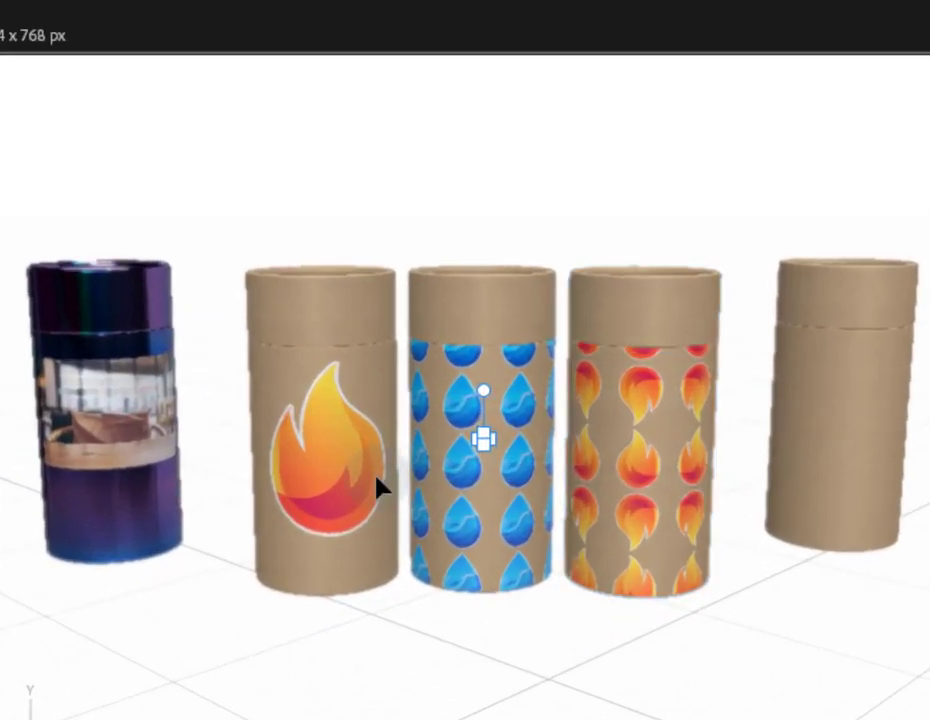
left_click(328, 446)
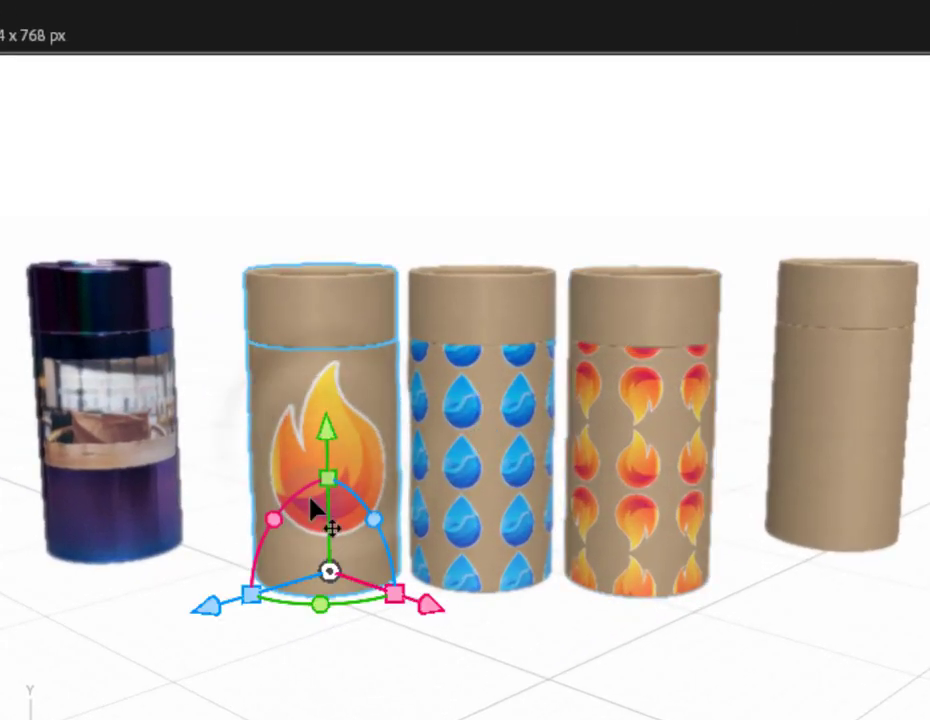
left_click(519, 484)
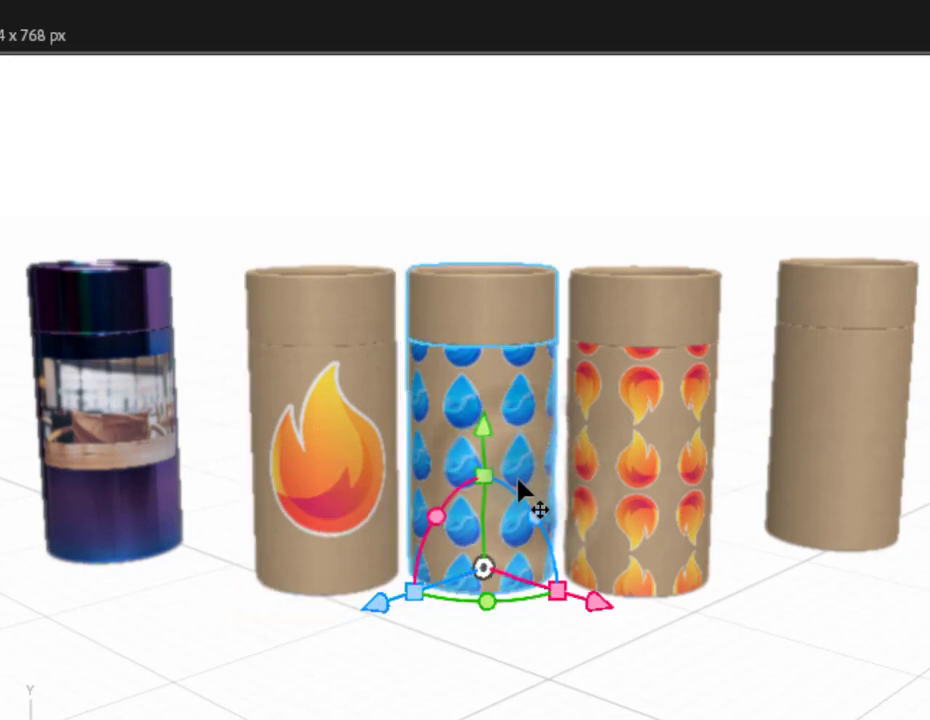
Set the mirrored flame fill graphic on the fourth tube's canister to 75% opacity, 53% roughness and 87% metallic.
left_click(659, 483, "shift")
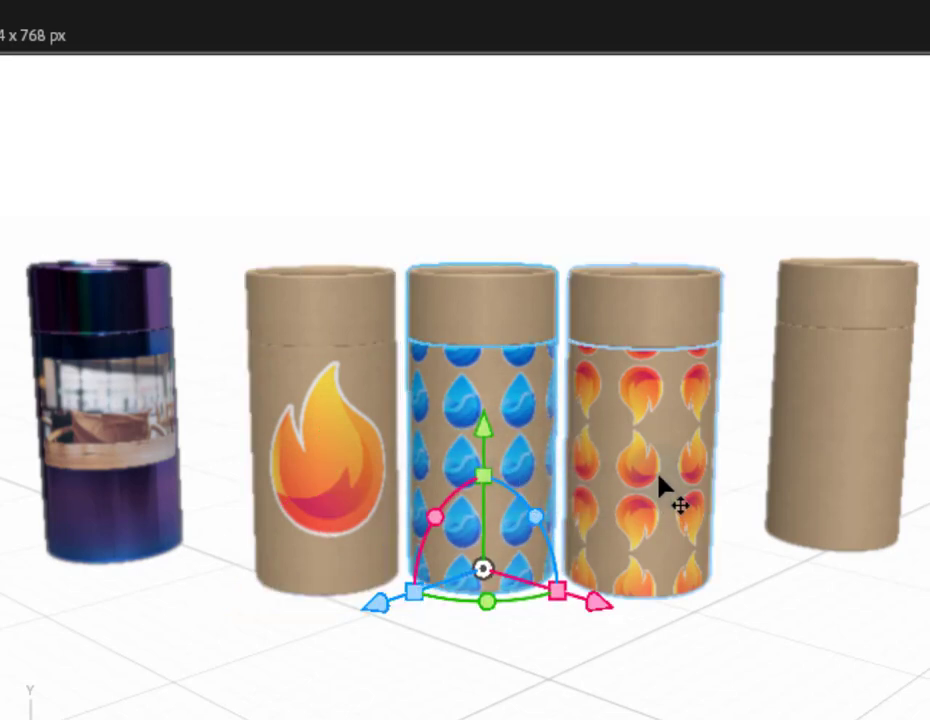
left_click(659, 483)
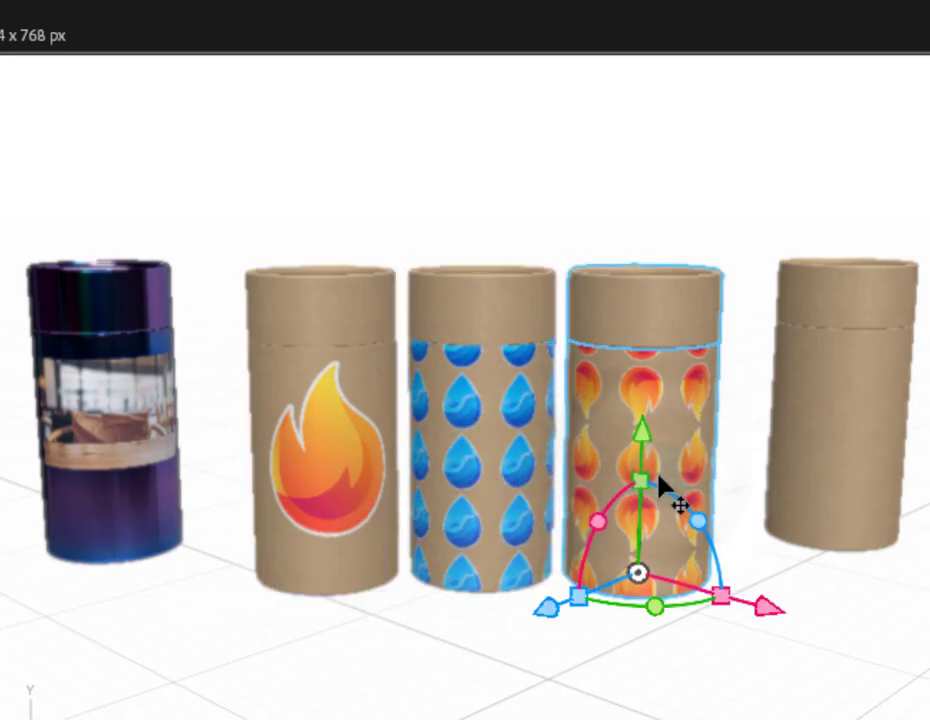
double_click(658, 476)
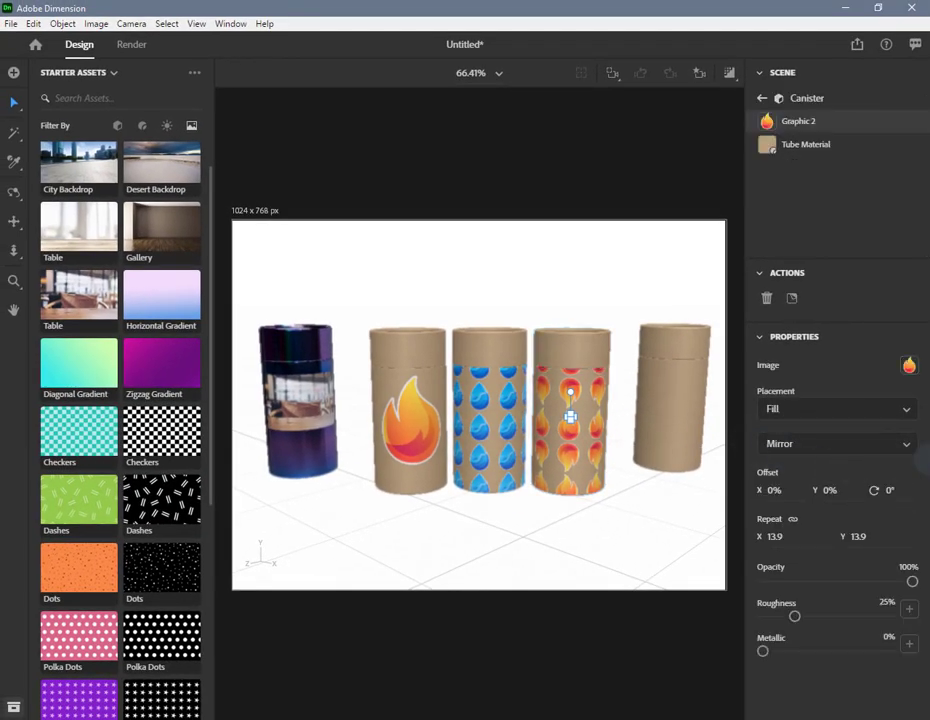
left_click_drag(795, 618, 769, 628)
left_click_drag(911, 583, 876, 584)
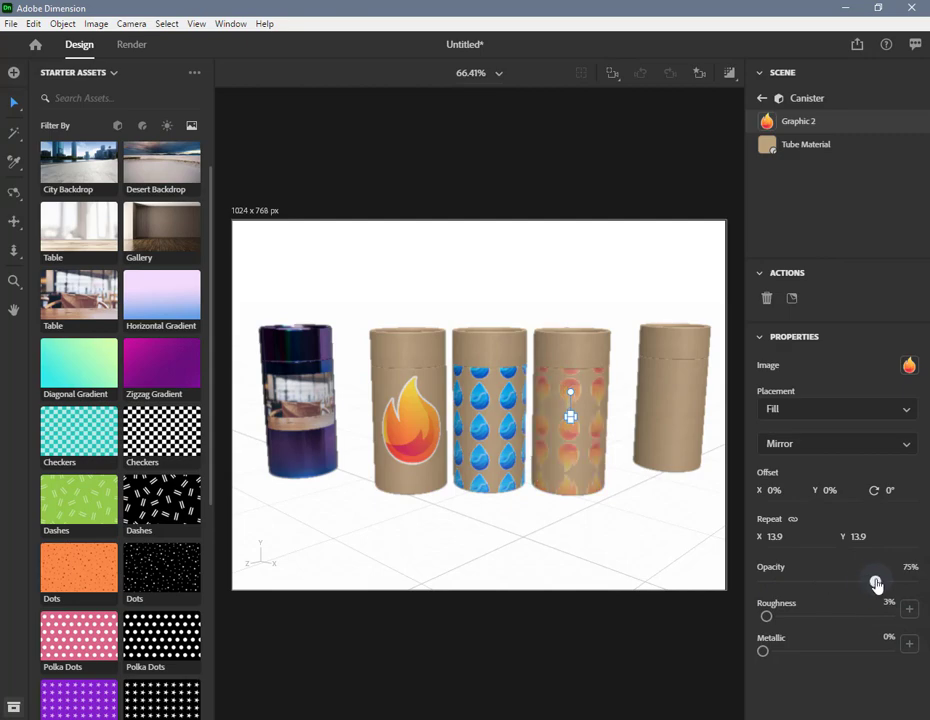
left_click_drag(764, 651, 873, 651)
left_click_drag(770, 617, 831, 625)
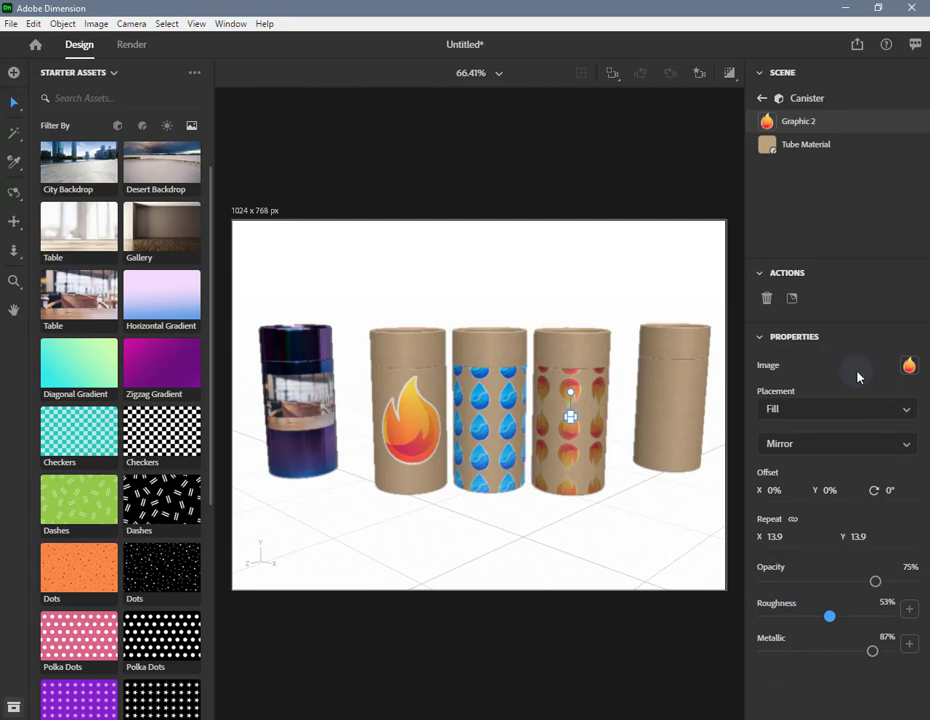
Replace the base color image of the rightmost tube's Tube Material with a flame image file from disk, and deselect the tube.
left_click(685, 415)
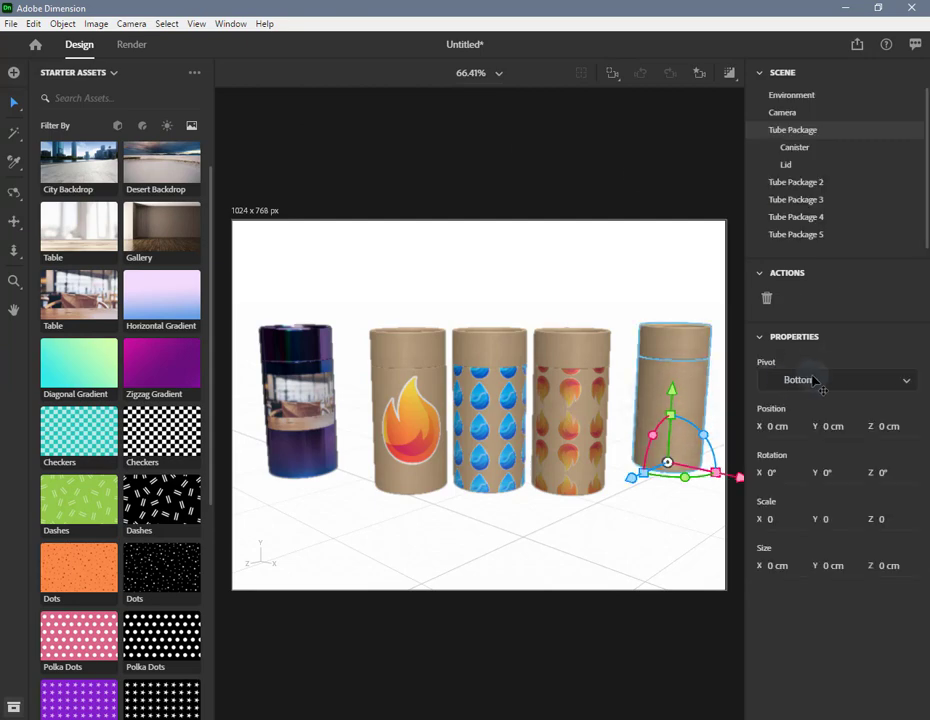
double_click(697, 396)
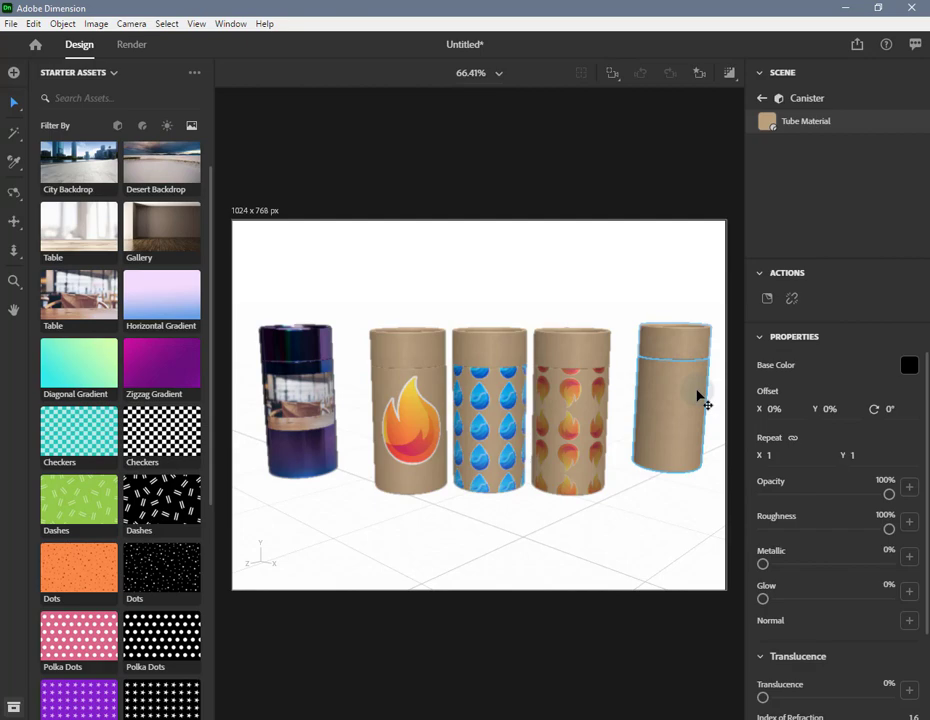
left_click(909, 367)
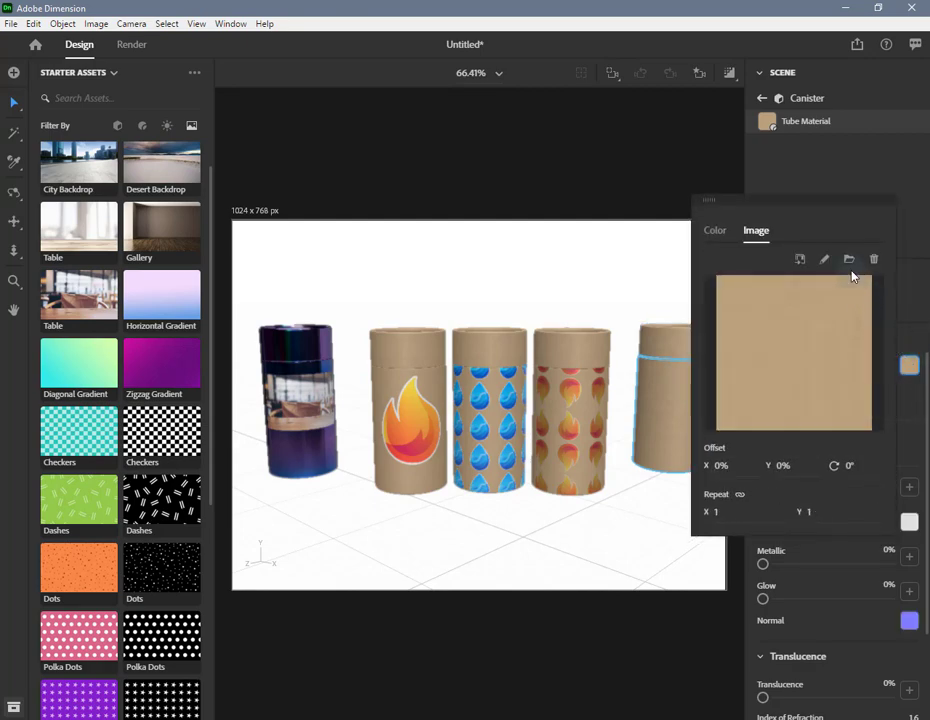
left_click(849, 260)
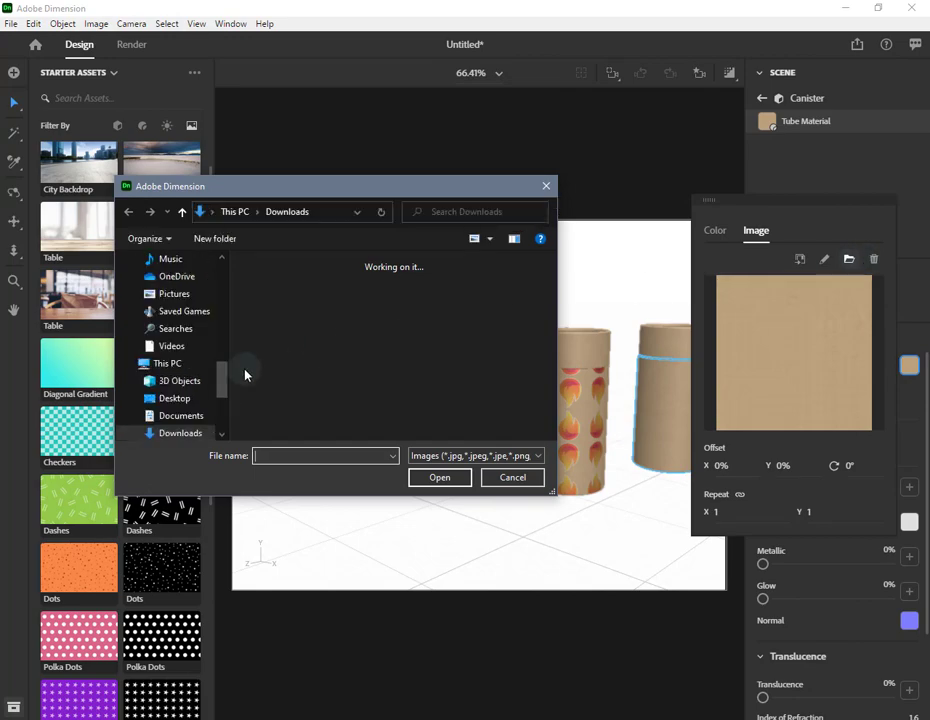
left_click(439, 477)
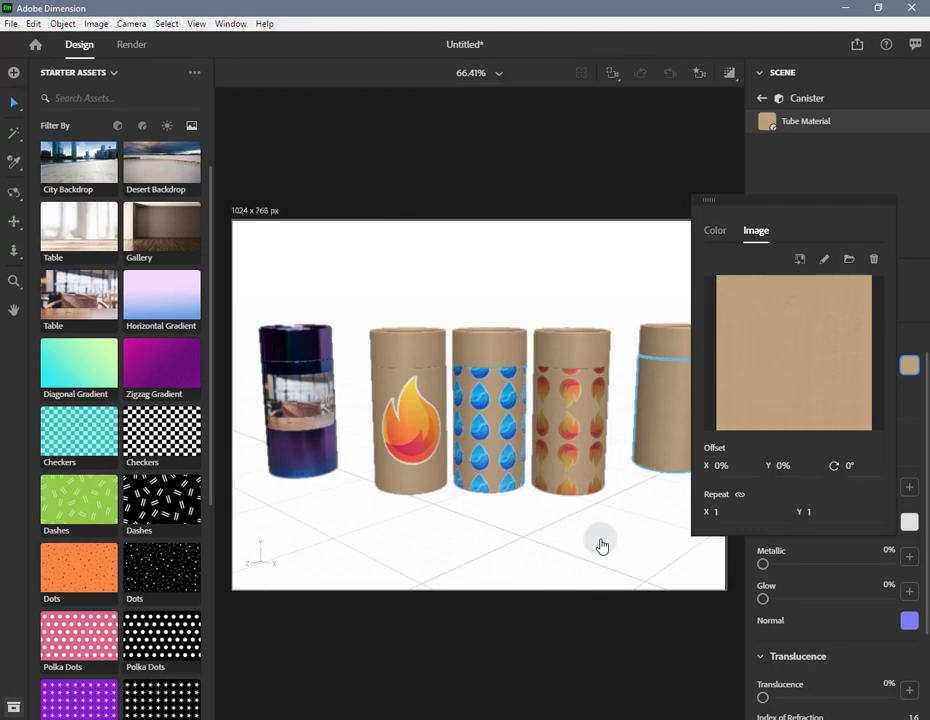
left_click(720, 168)
left_click(720, 168)
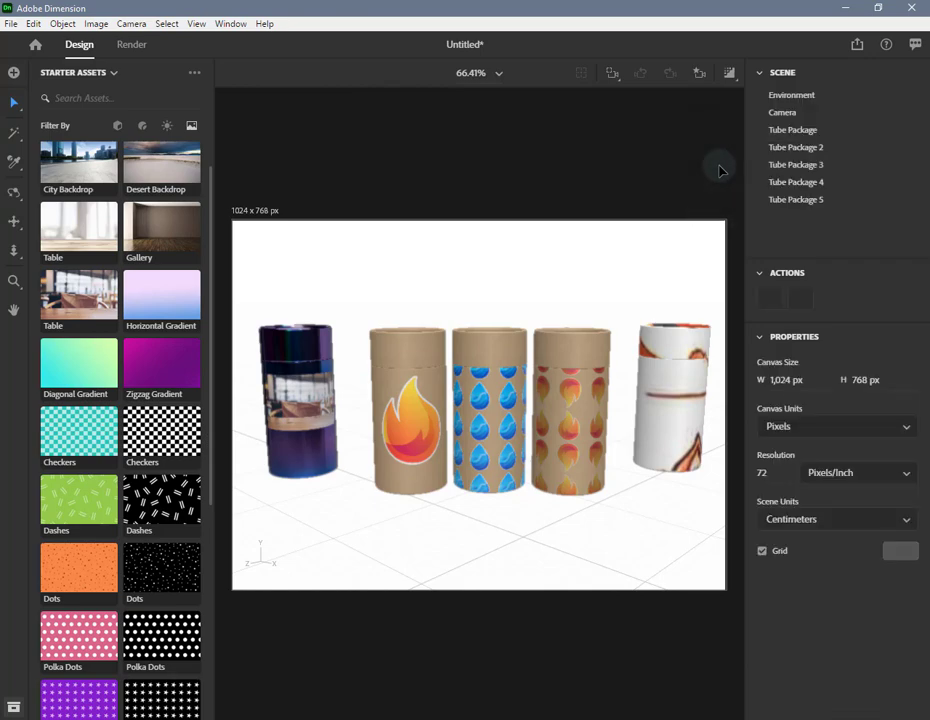